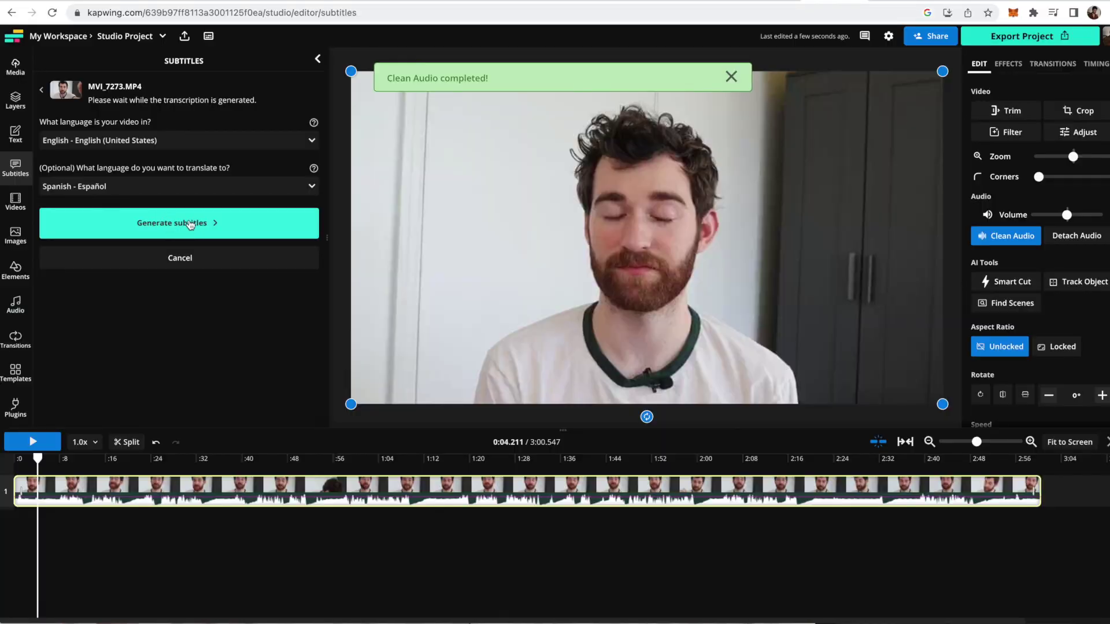
- Generate Spanish subtitles from the video's English speech
left_click(196, 223)
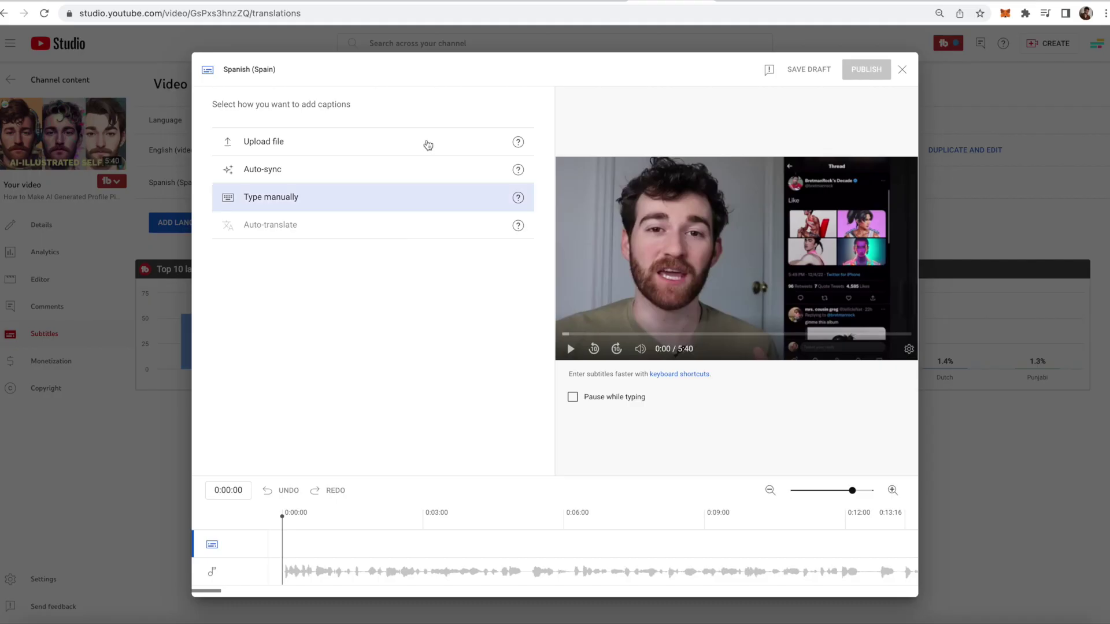
- Upload subtitles.srt as the Spanish (Spain) caption track in YouTube Studio
left_click(260, 145)
left_click(445, 271)
left_click(765, 422)
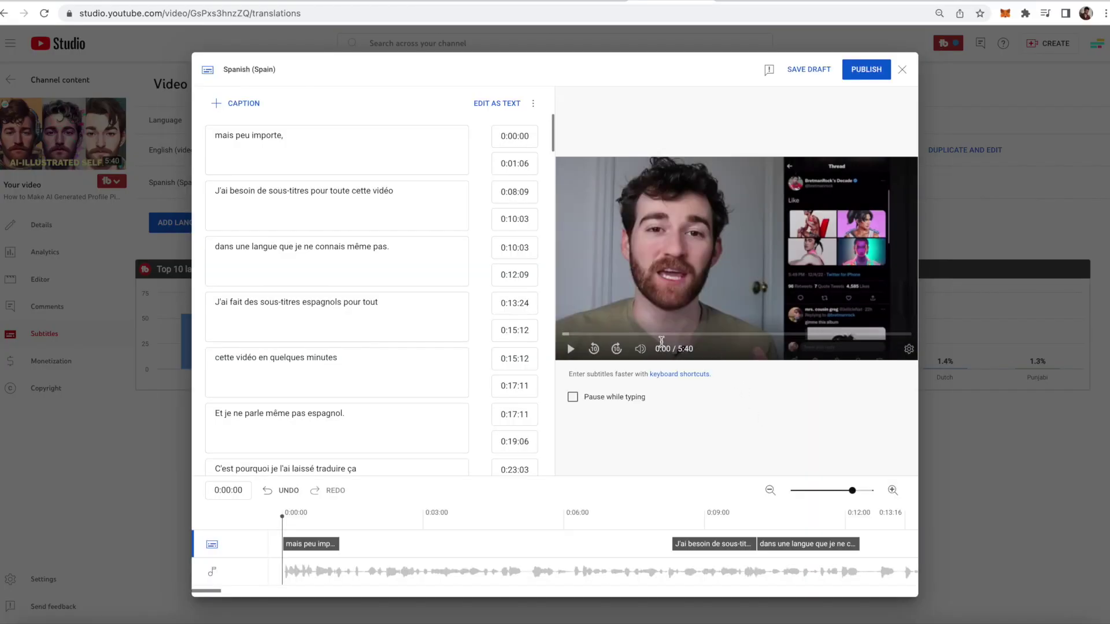
scroll(420, 329, "down", 3)
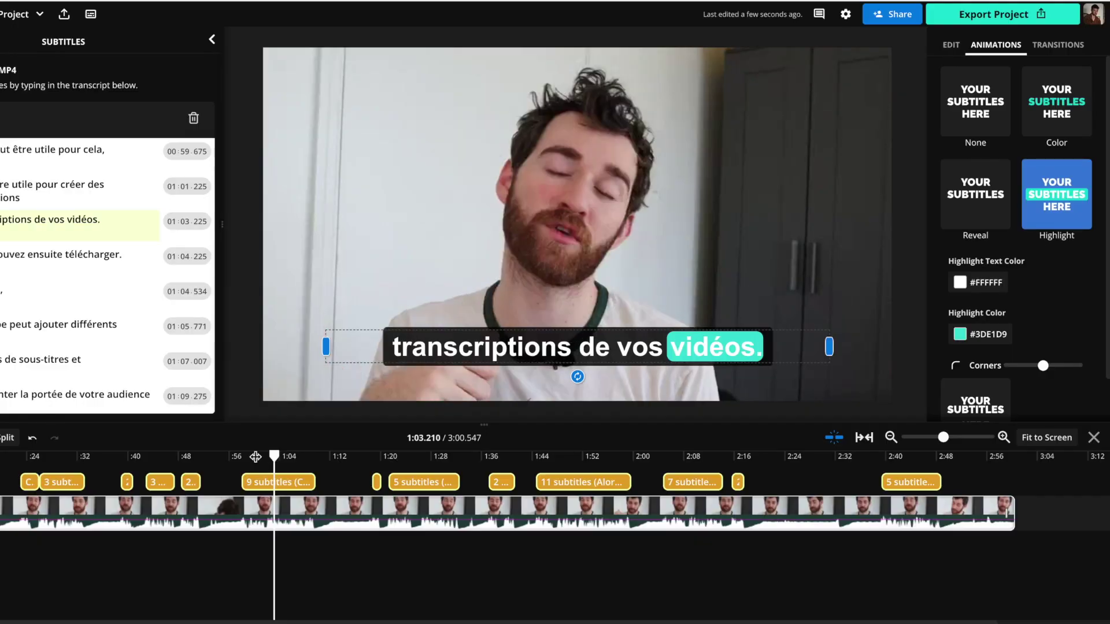
- Rewind to about 1:01, apply the Reveal word animation, and show the subtitle download formats
left_click(255, 457)
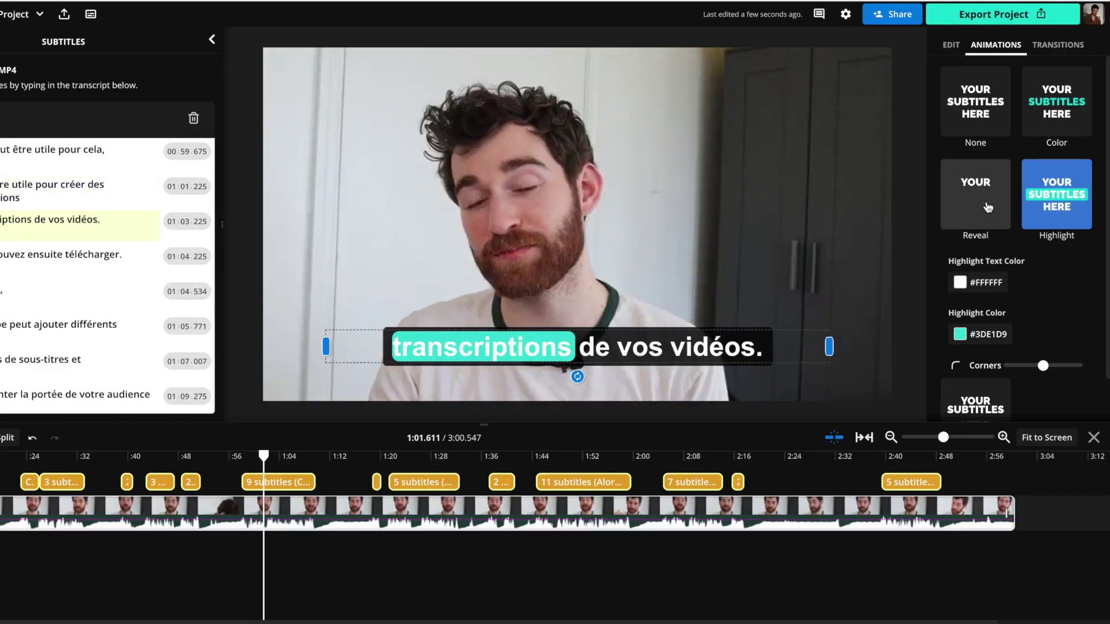
left_click(985, 207)
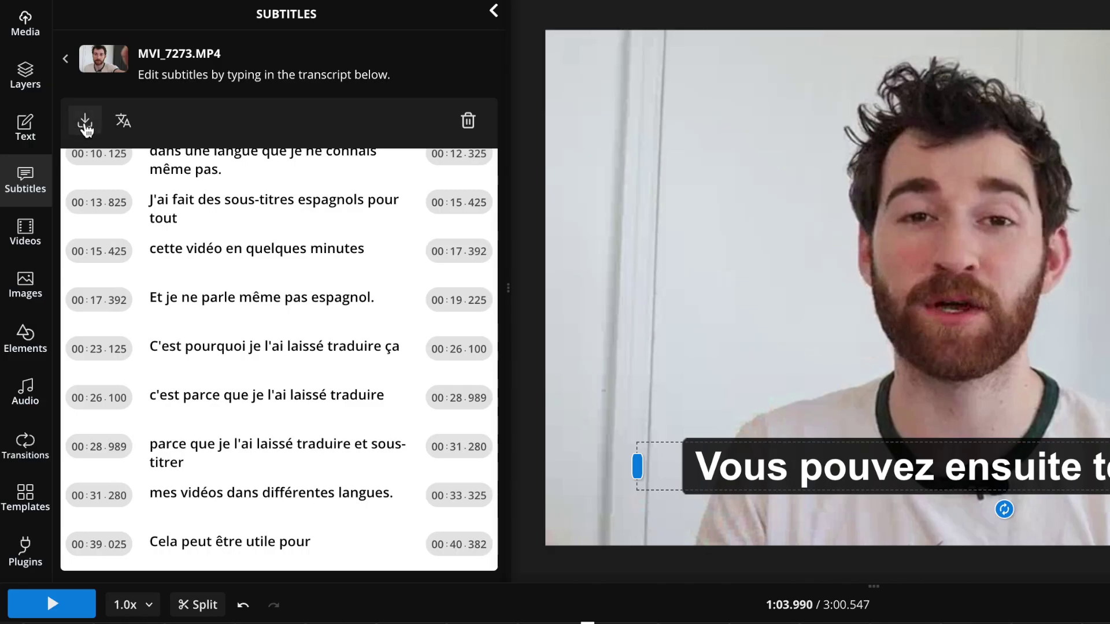
left_click(85, 125)
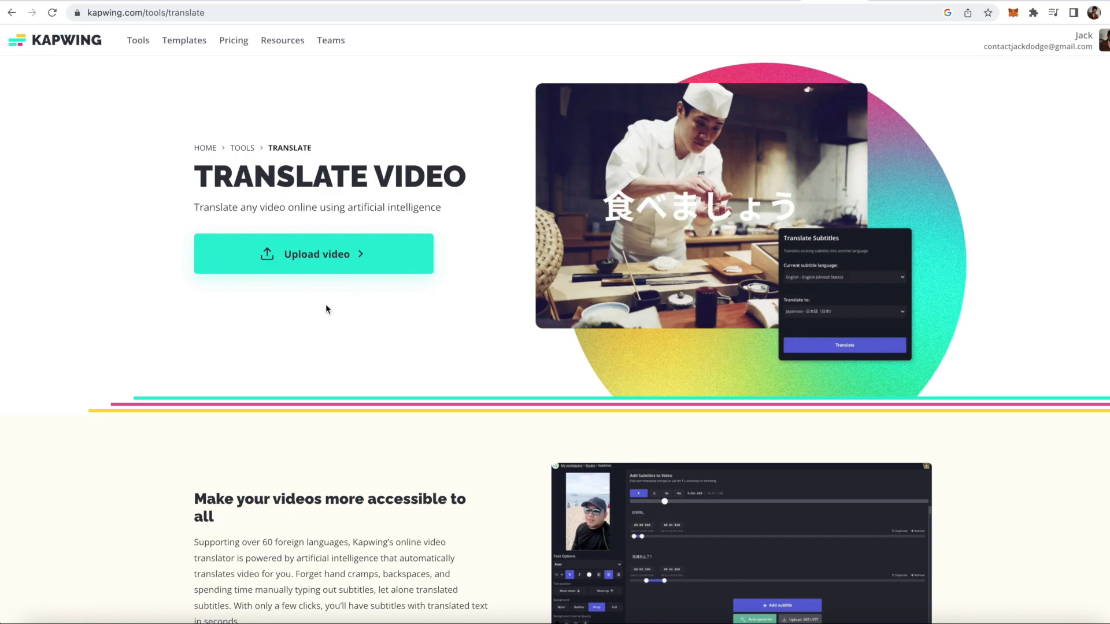
- Start a new project from the Translate Video page by uploading a video
left_click(391, 268)
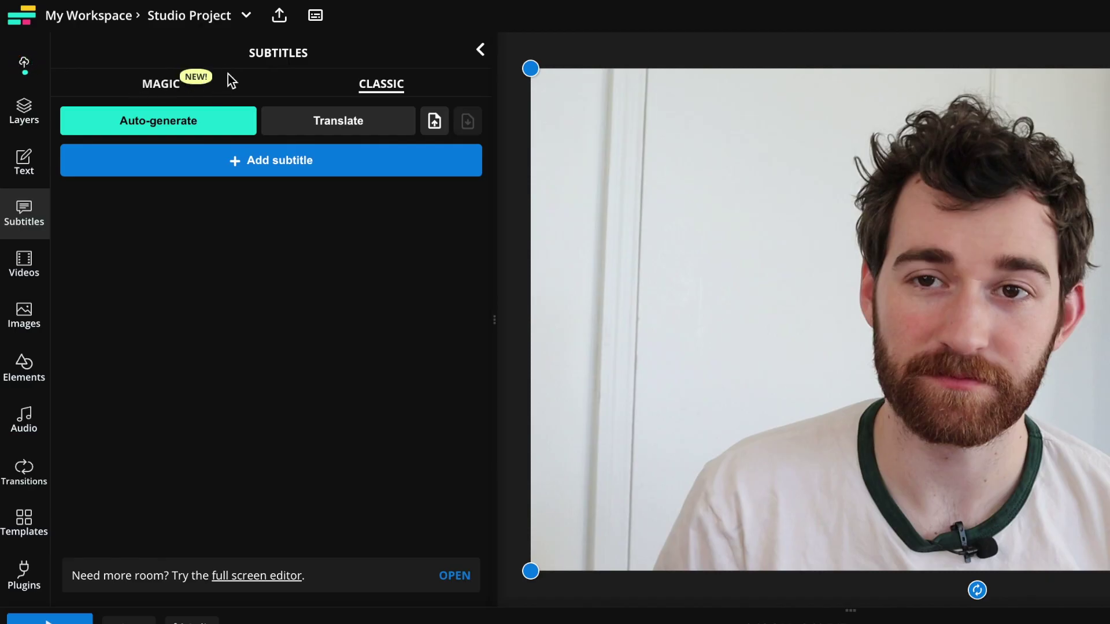
- Switch MVI_7273.MP4's subtitles to Magic mode and check, then dismiss, the other subtitle options
left_click(175, 90)
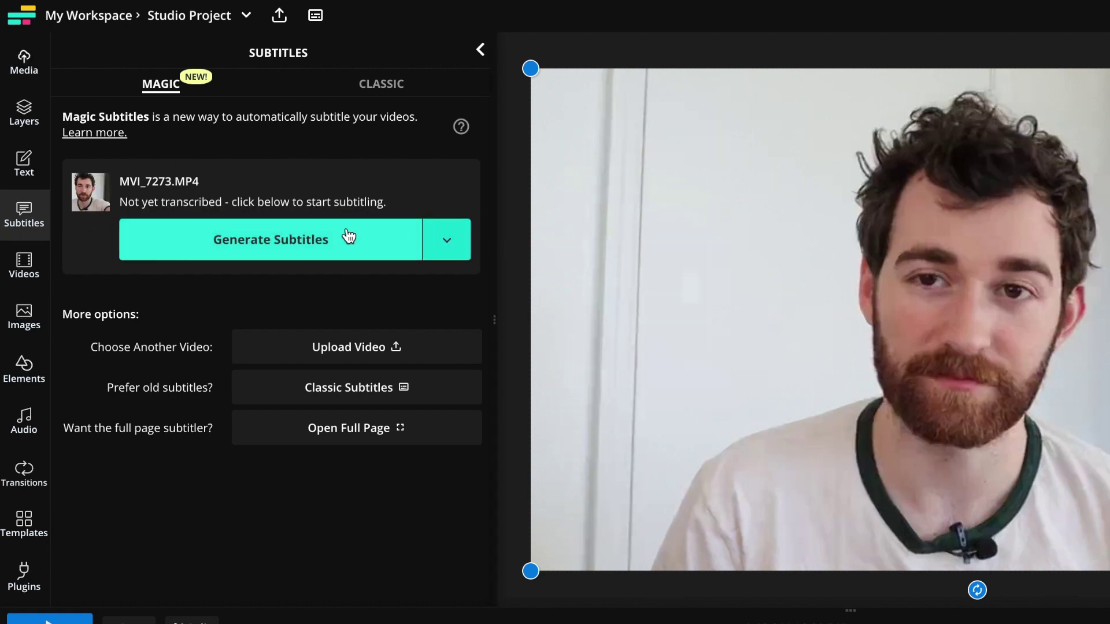
left_click(456, 254)
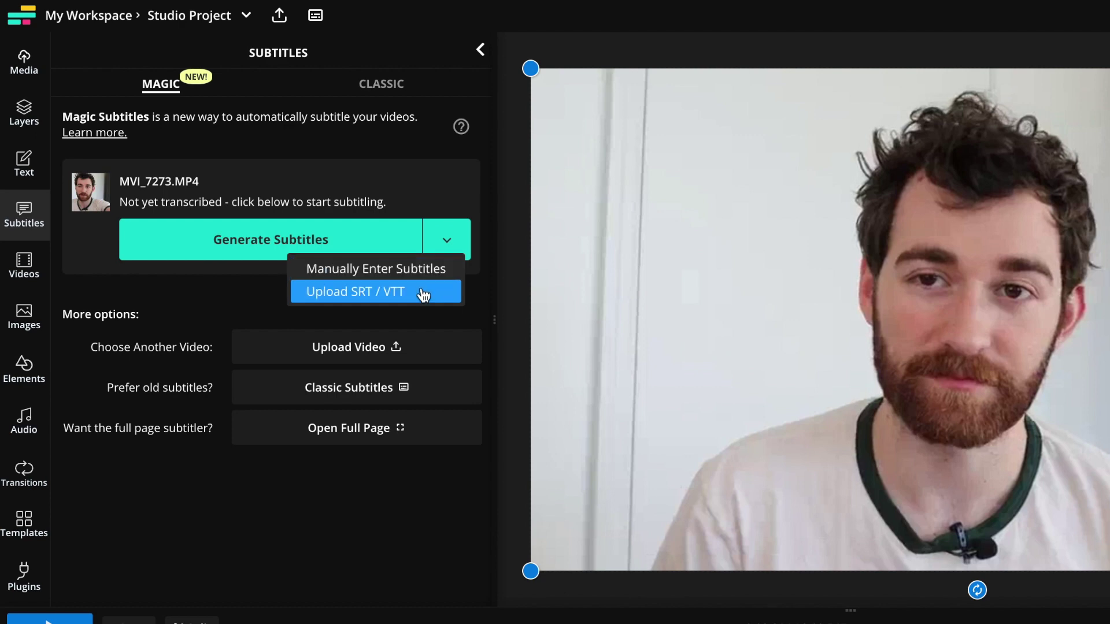
left_click(196, 300)
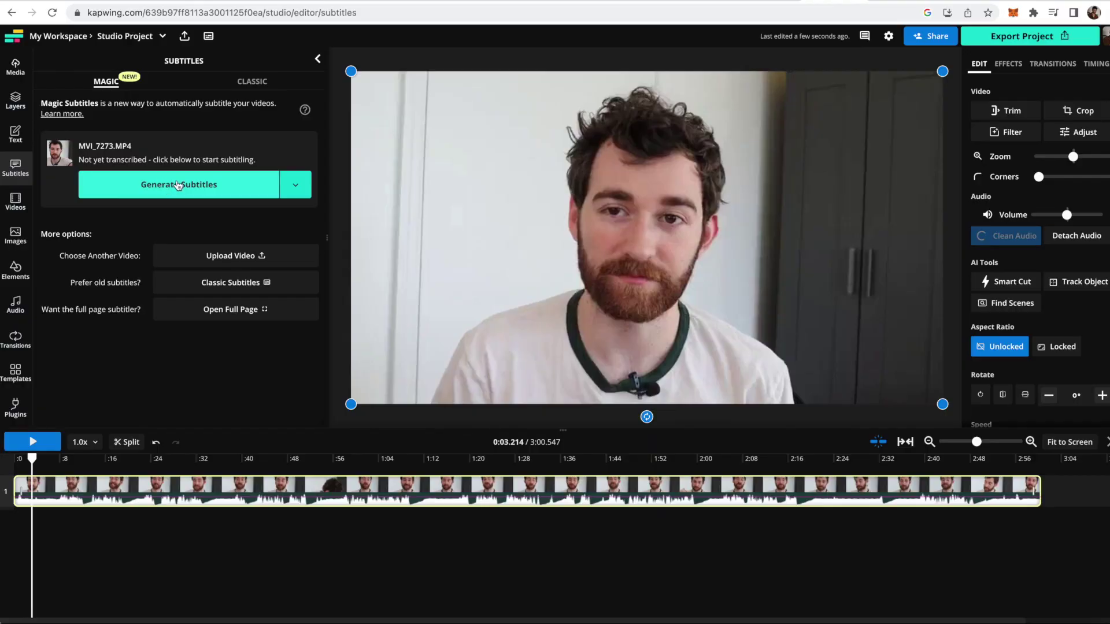
- Transcribe MVI_7273.MP4 into timed English subtitles via Generate Subtitles
left_click(178, 186)
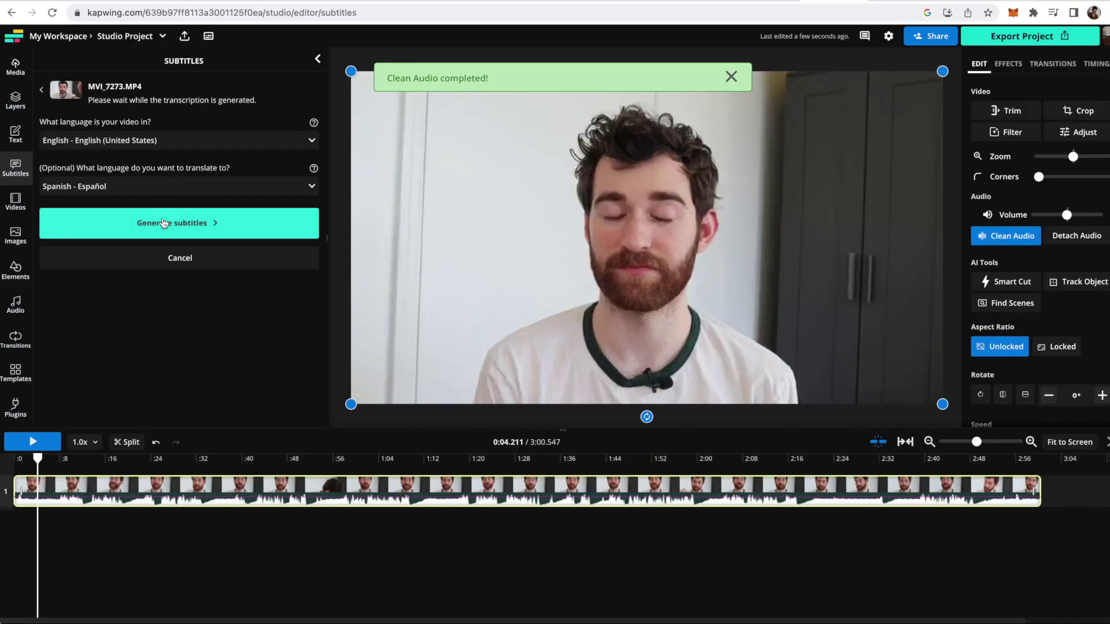
left_click(197, 217)
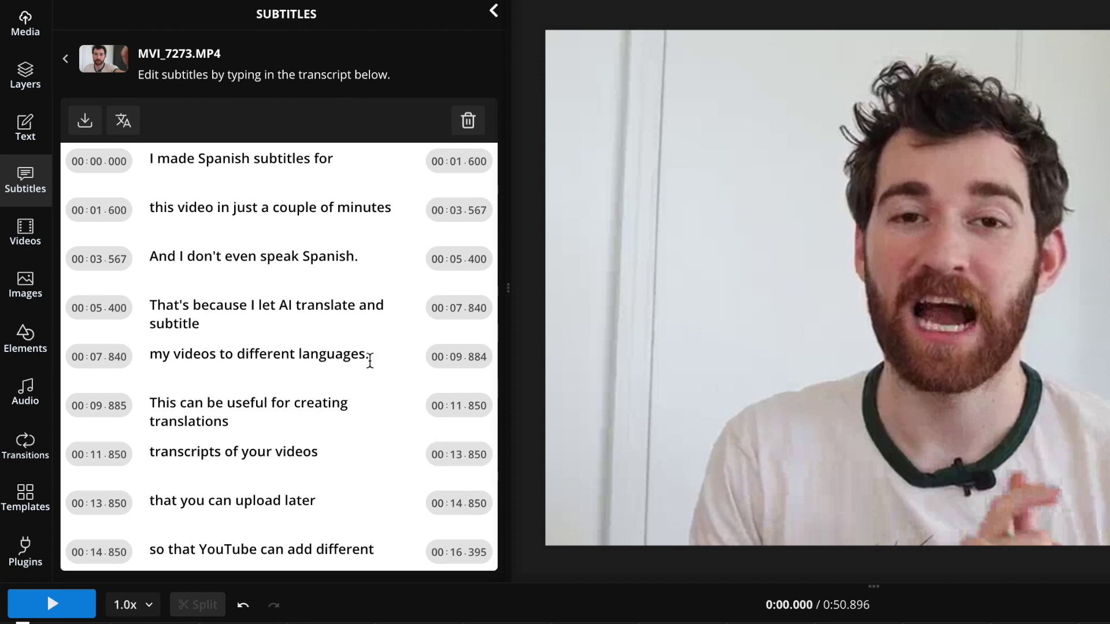
double_click(287, 306)
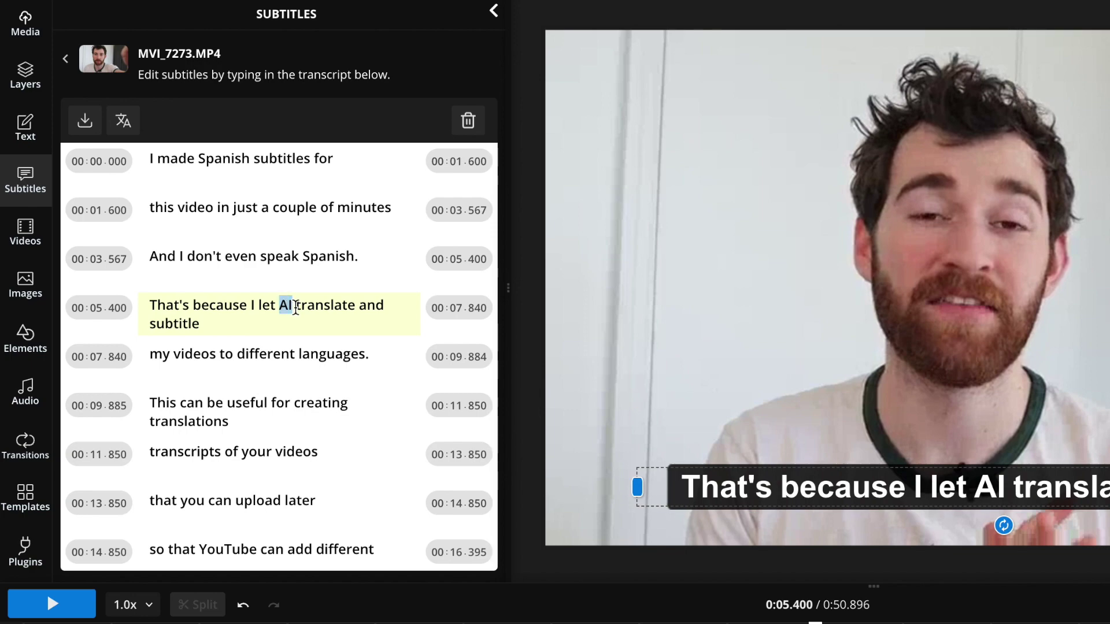
left_click(387, 305)
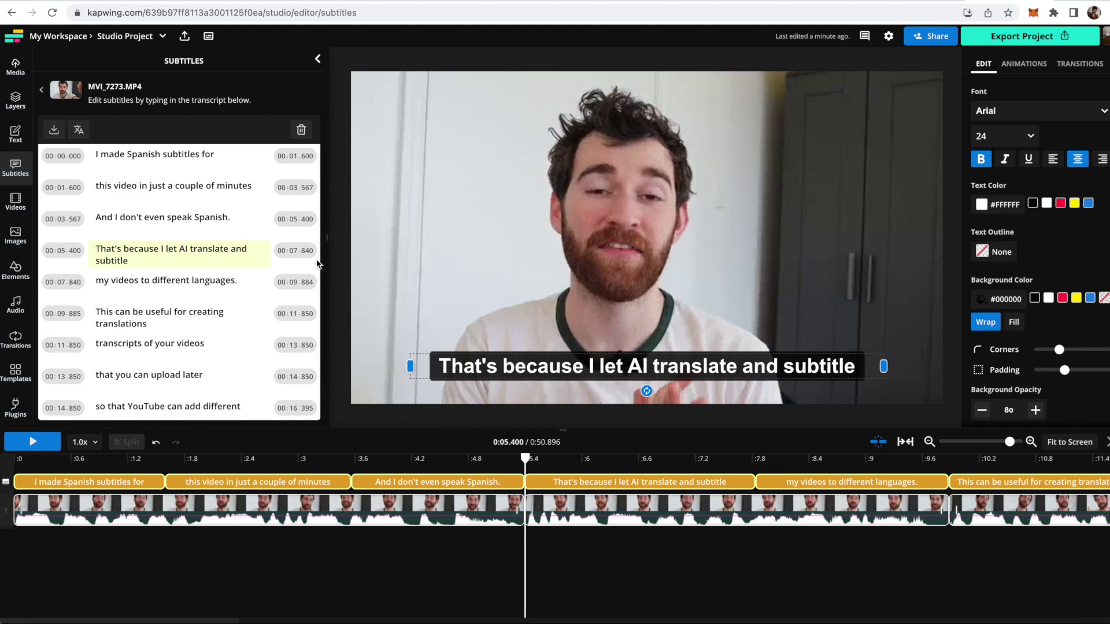
scroll(148, 262, "down", 5)
left_click(229, 333)
left_click_drag(229, 333, 188, 333)
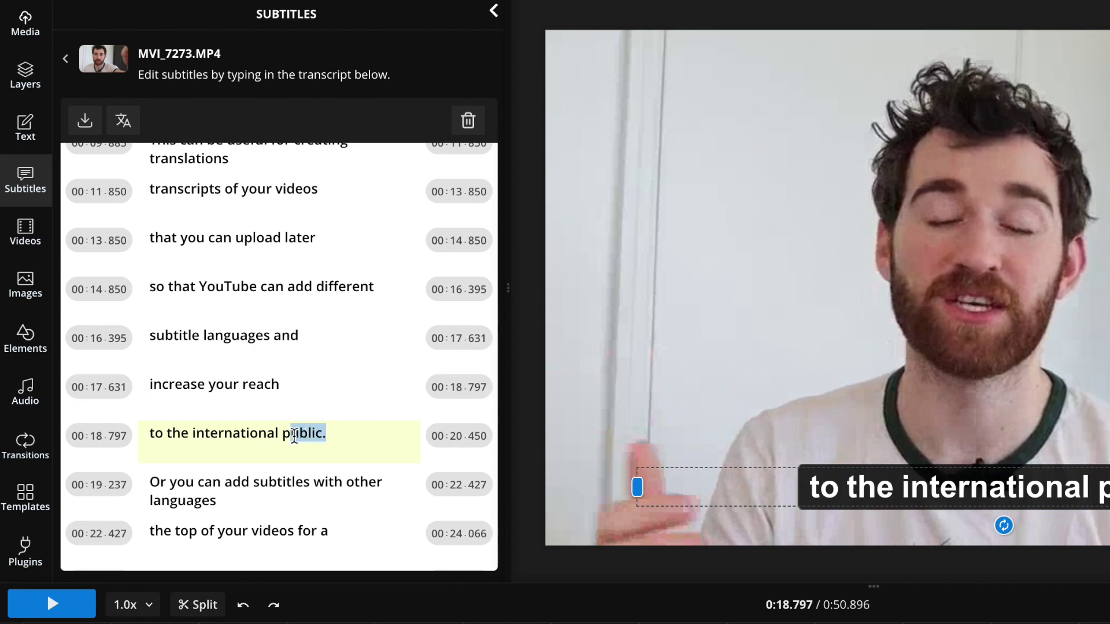
key("BackSpace")
key("BackSpace")
key("BackSpace")
key("BackSpace")
key("BackSpace")
key("BackSpace")
key("BackSpace")
key("BackSpace")
key("BackSpace")
key("BackSpace")
key("BackSpace")
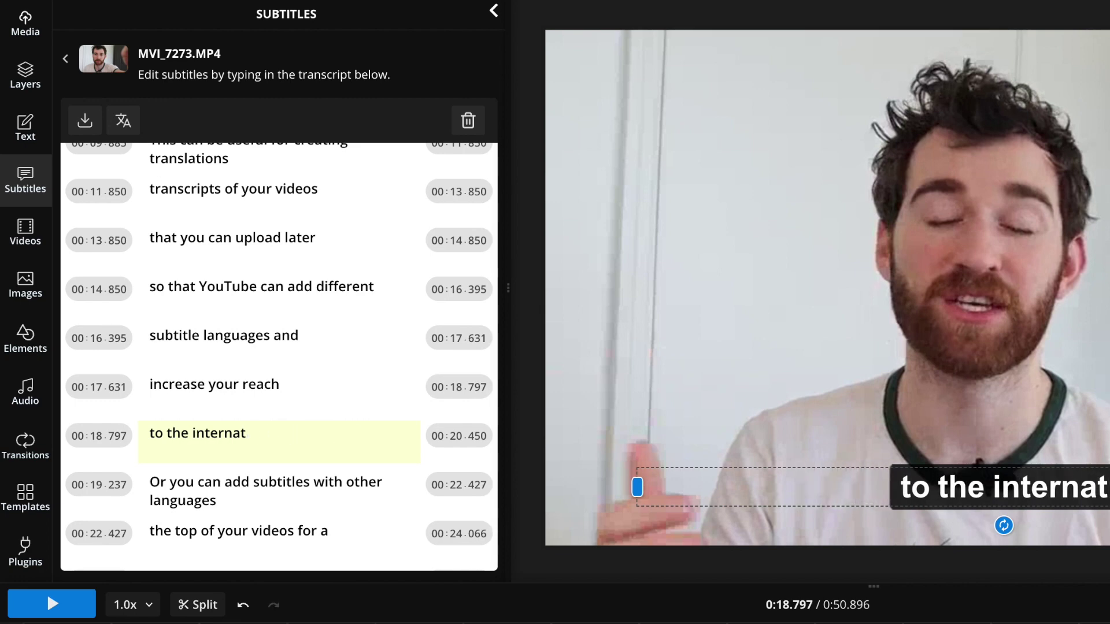
key("ctrl+z")
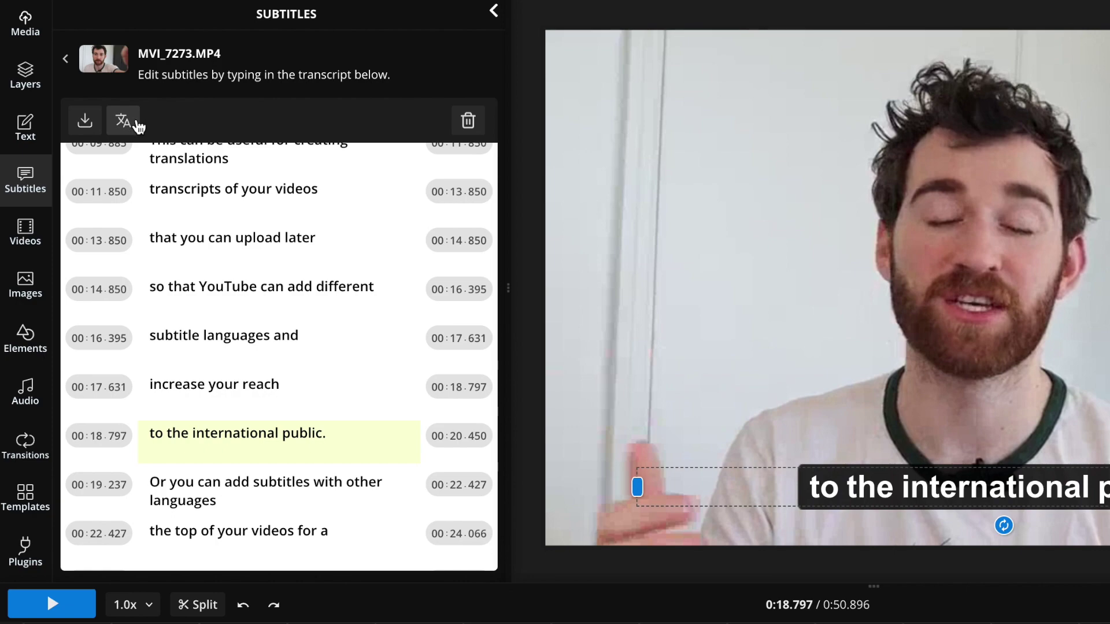
- Translate the subtitle transcript into Spanish - Español
left_click(137, 124)
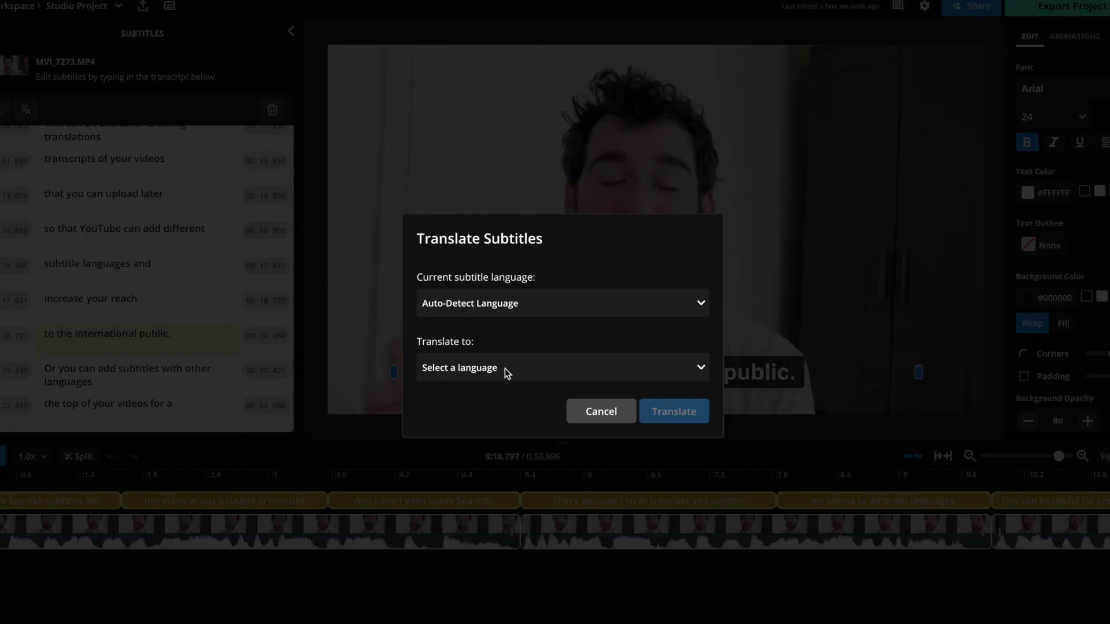
left_click(501, 369)
scroll(484, 523, "down", 5)
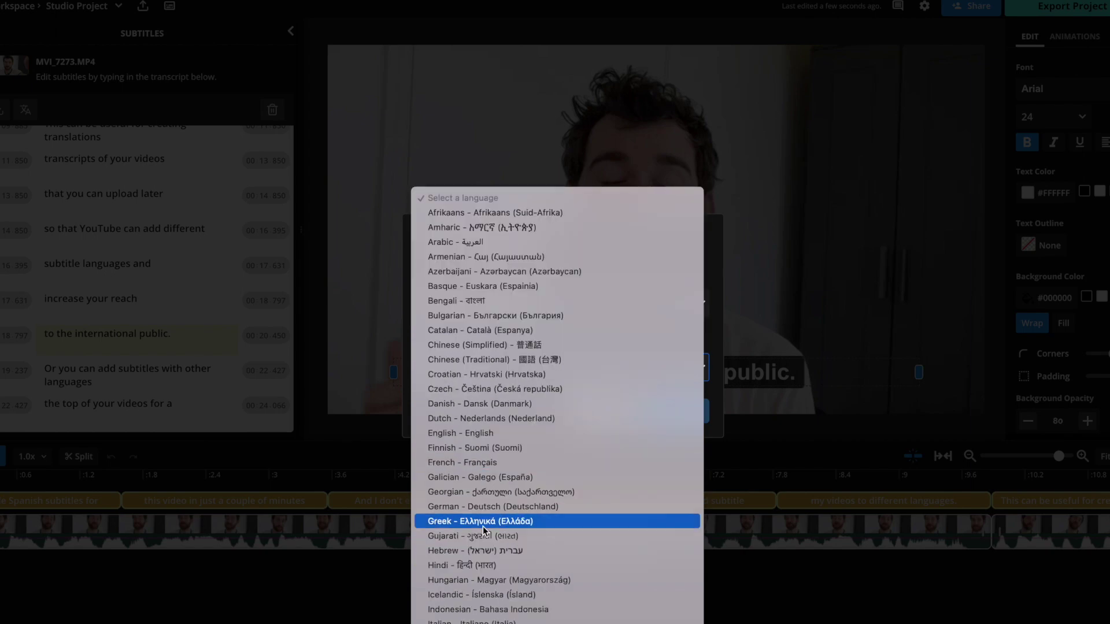
scroll(484, 531, "down", 5)
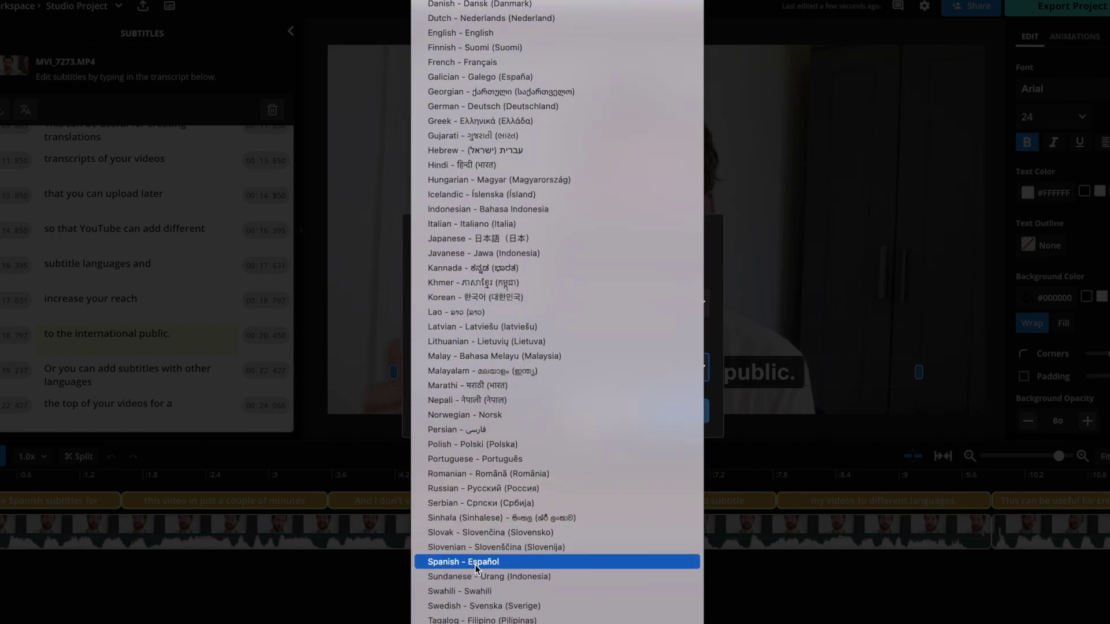
left_click(487, 561)
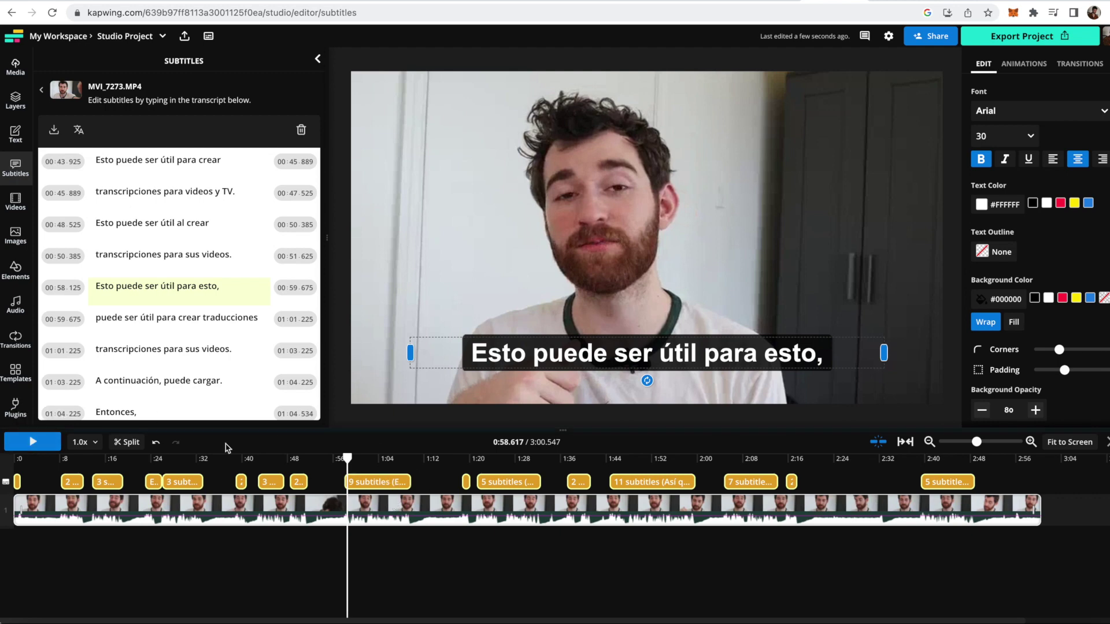
- Preview the Spanish subtitles, pausing at 'idiomas de subtítulos y', then rewind to about 0:59.6
left_click(32, 448)
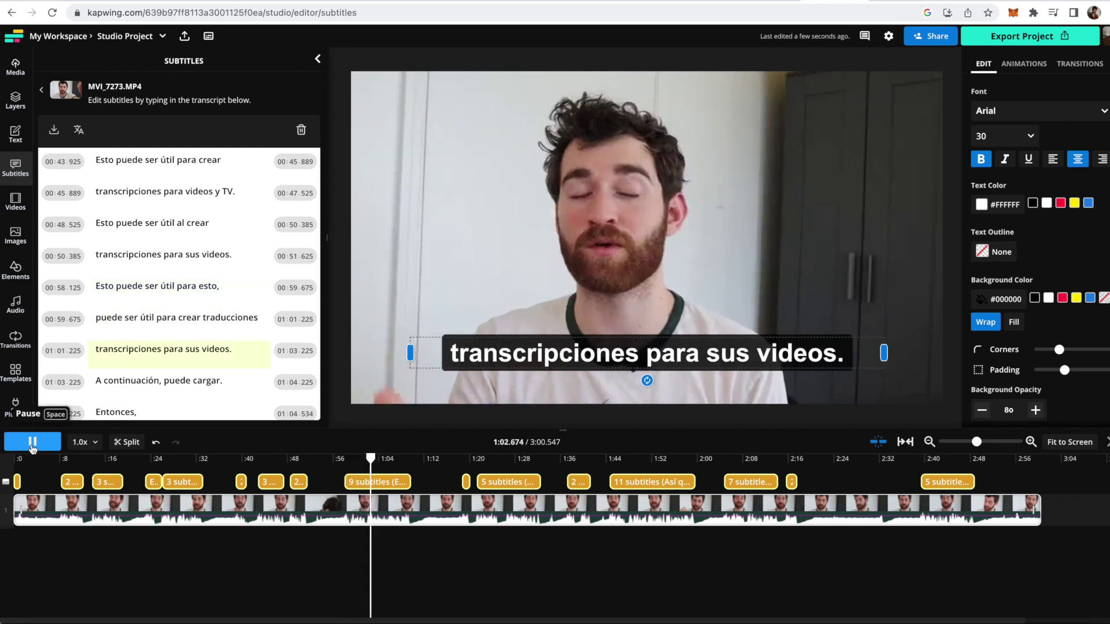
left_click(31, 442)
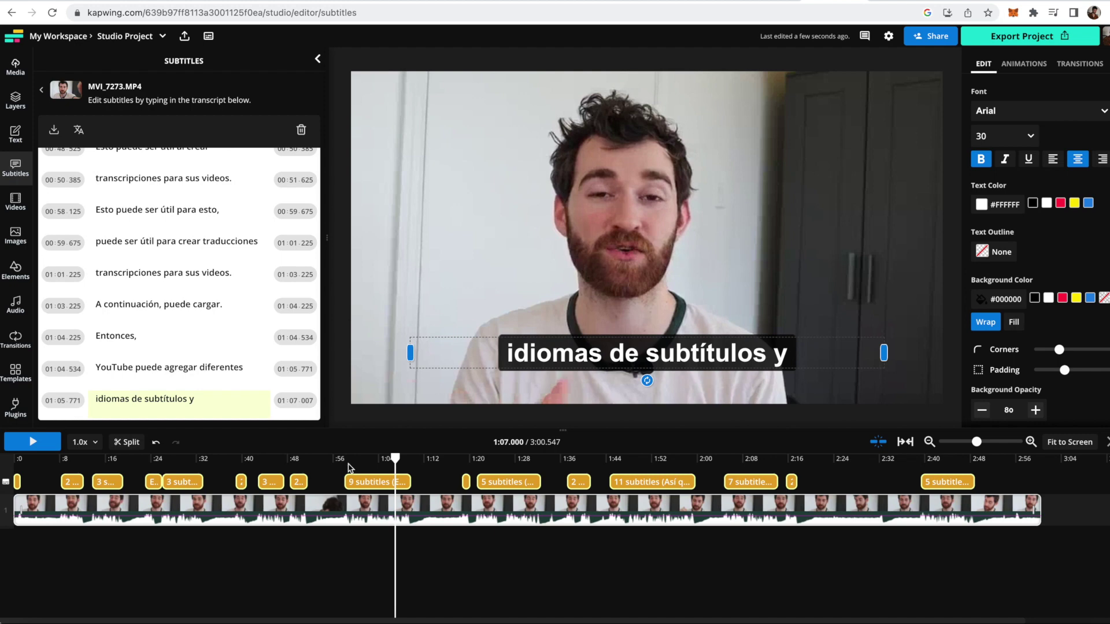
left_click(352, 461)
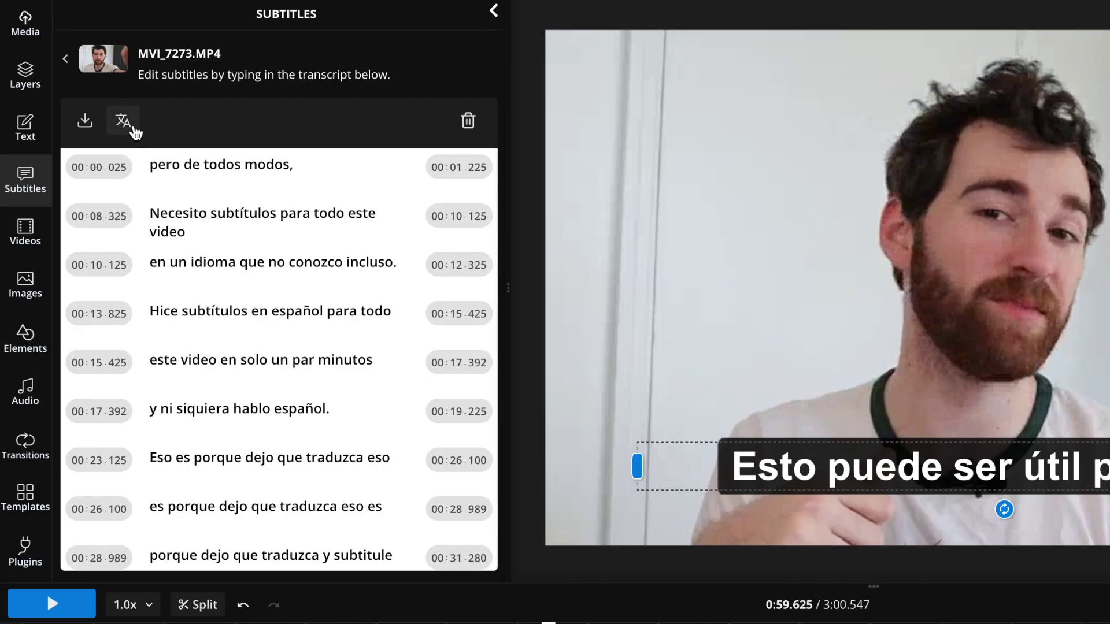
- Translate the Spanish subtitles into French - Français
left_click(79, 130)
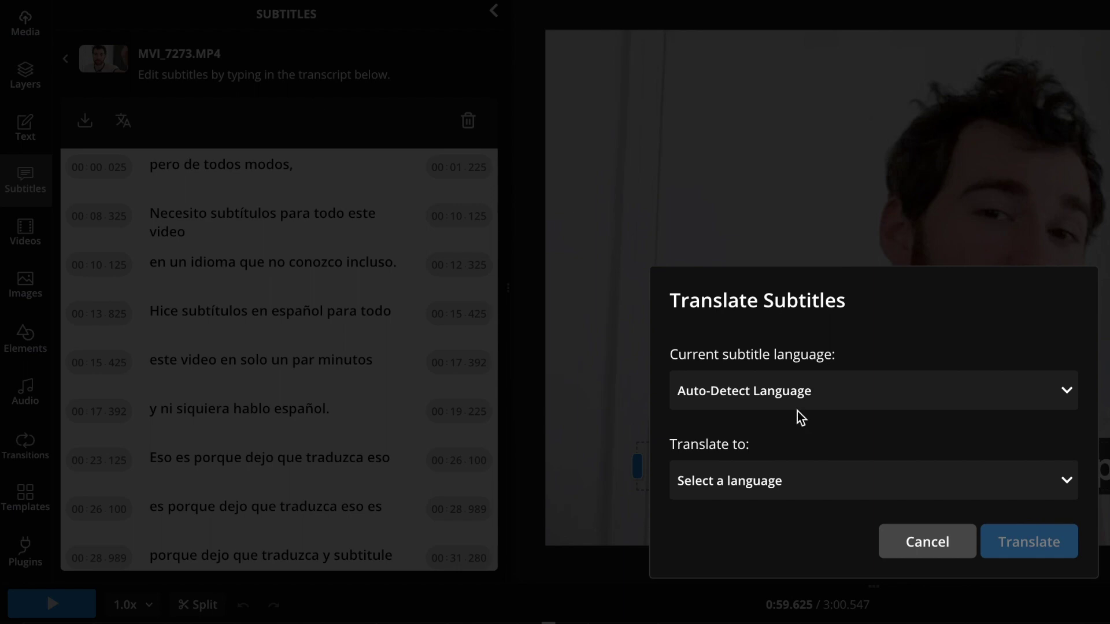
left_click(756, 478)
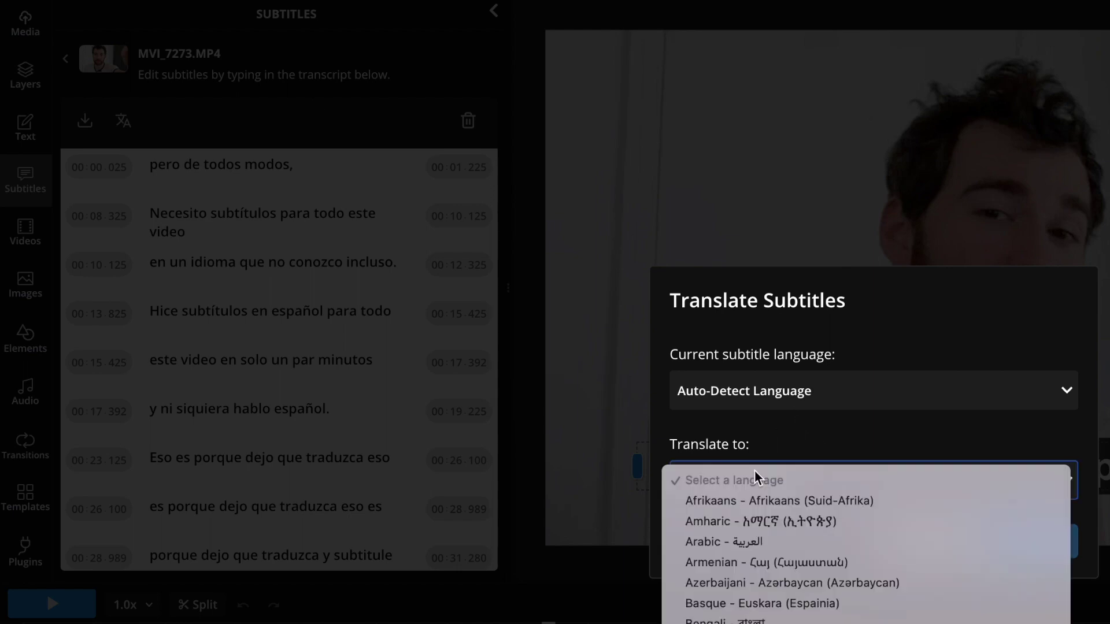
scroll(751, 389, "down", 5)
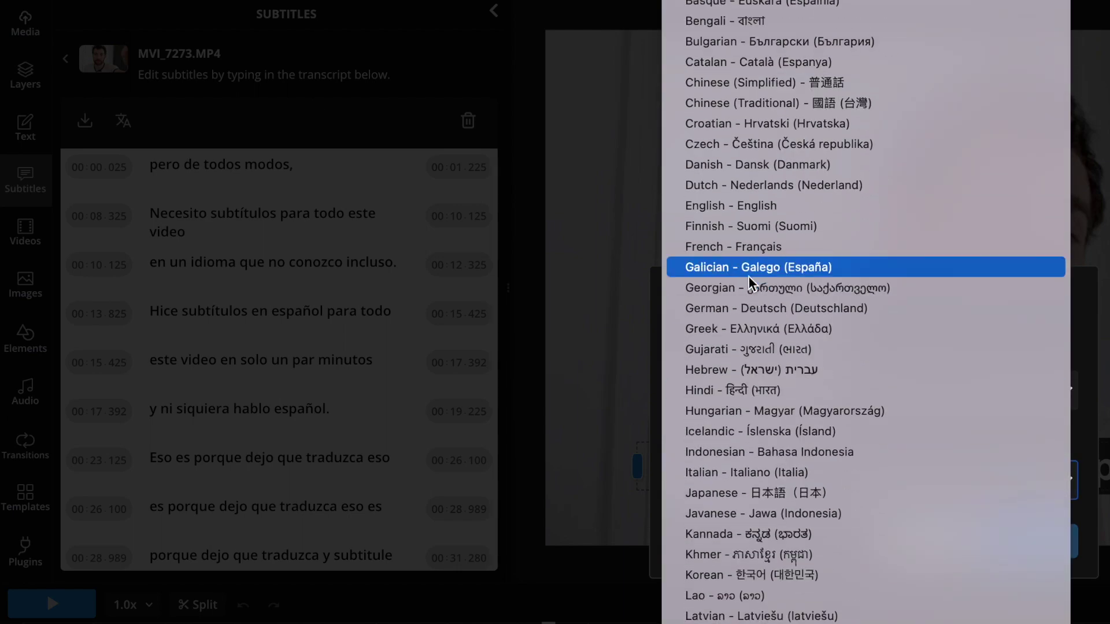
left_click(745, 240)
left_click(1052, 555)
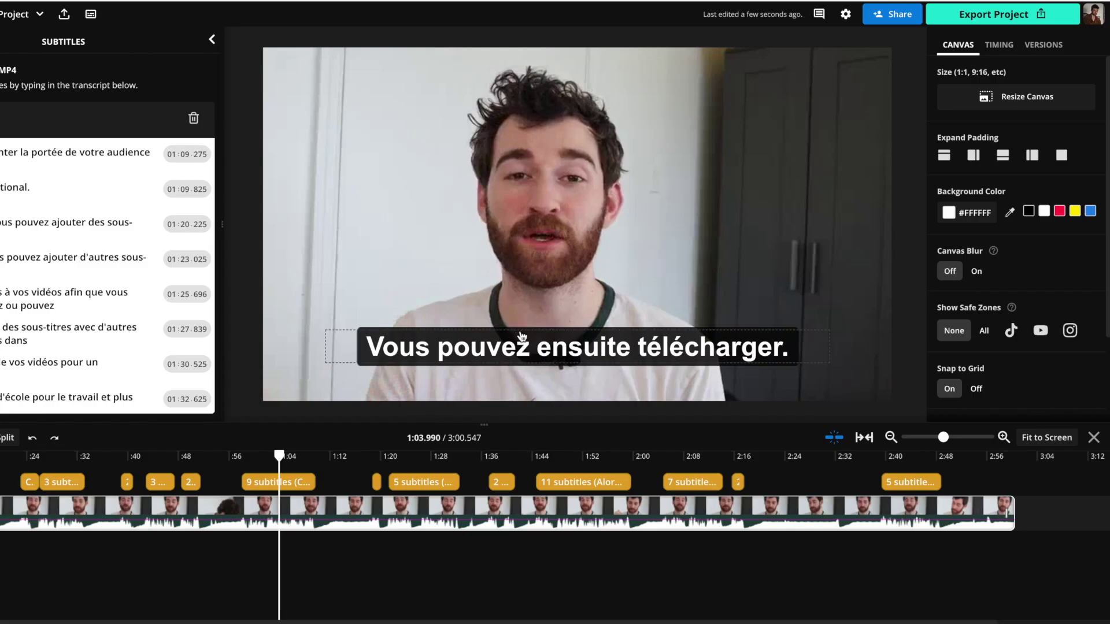
- Select the French subtitles and apply the Color word animation
left_click(259, 486)
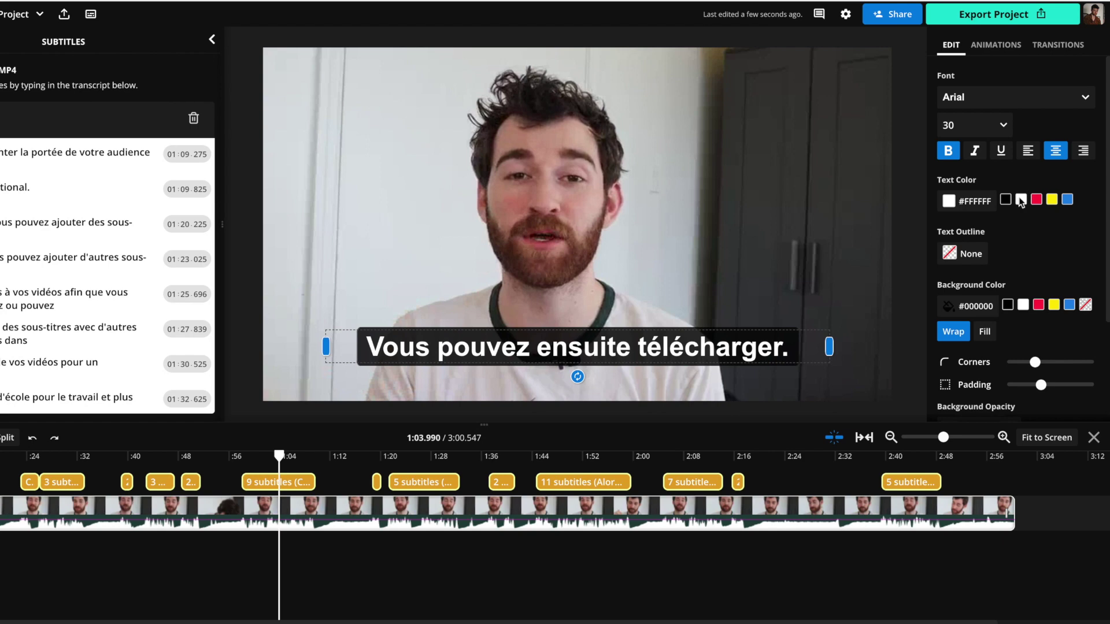
left_click(982, 50)
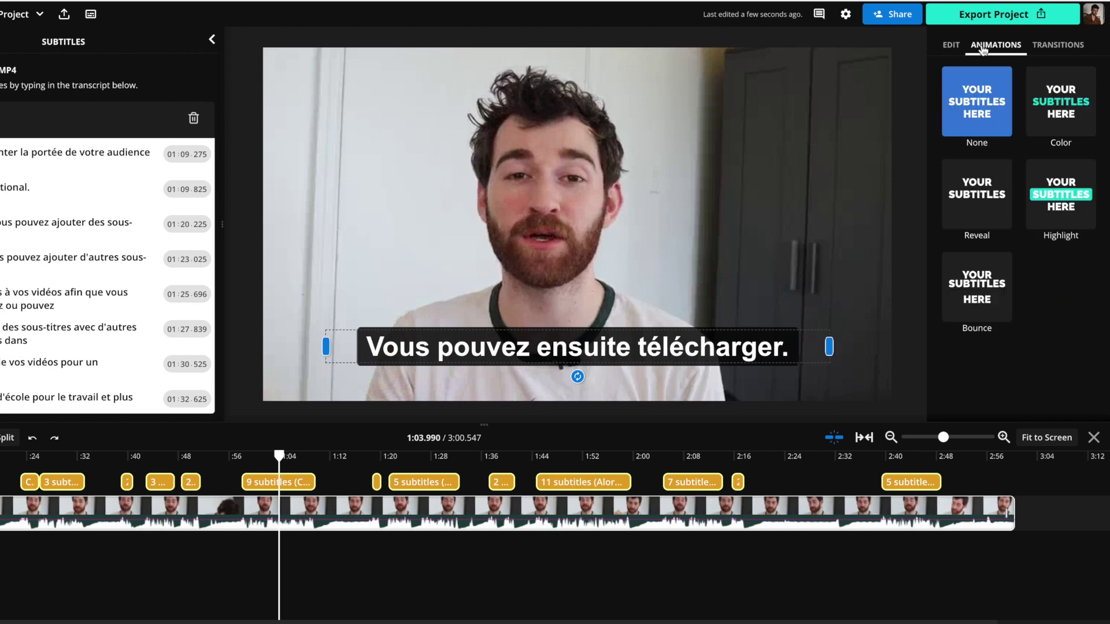
left_click(1061, 104)
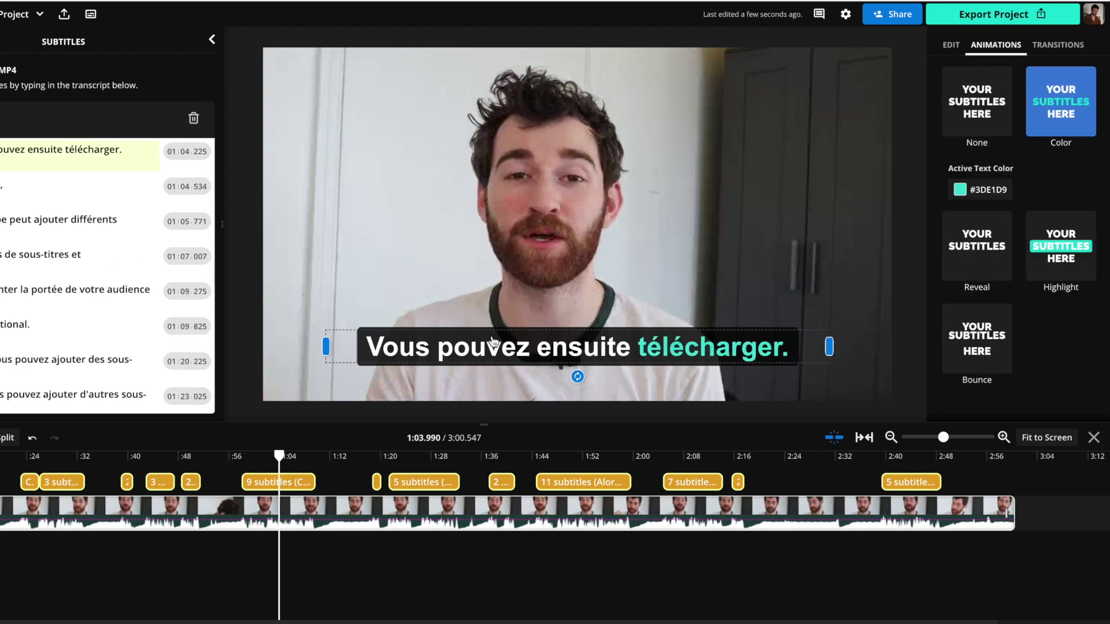
- Rewind and play to preview the animation, then switch the subtitles to Reveal
left_click(257, 456)
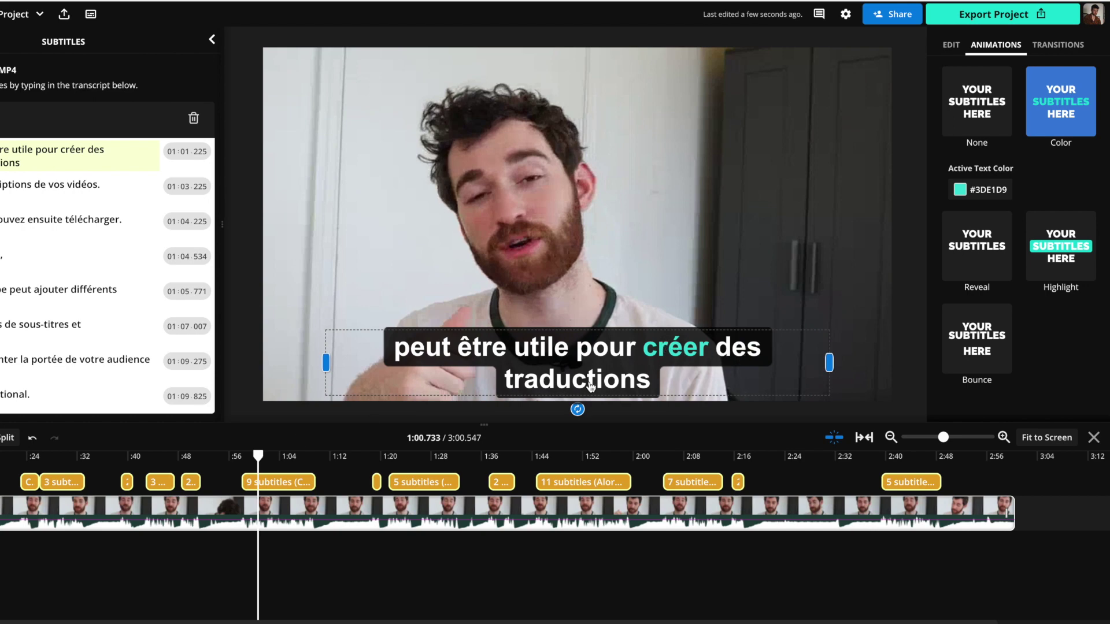
left_click(244, 459)
key("space")
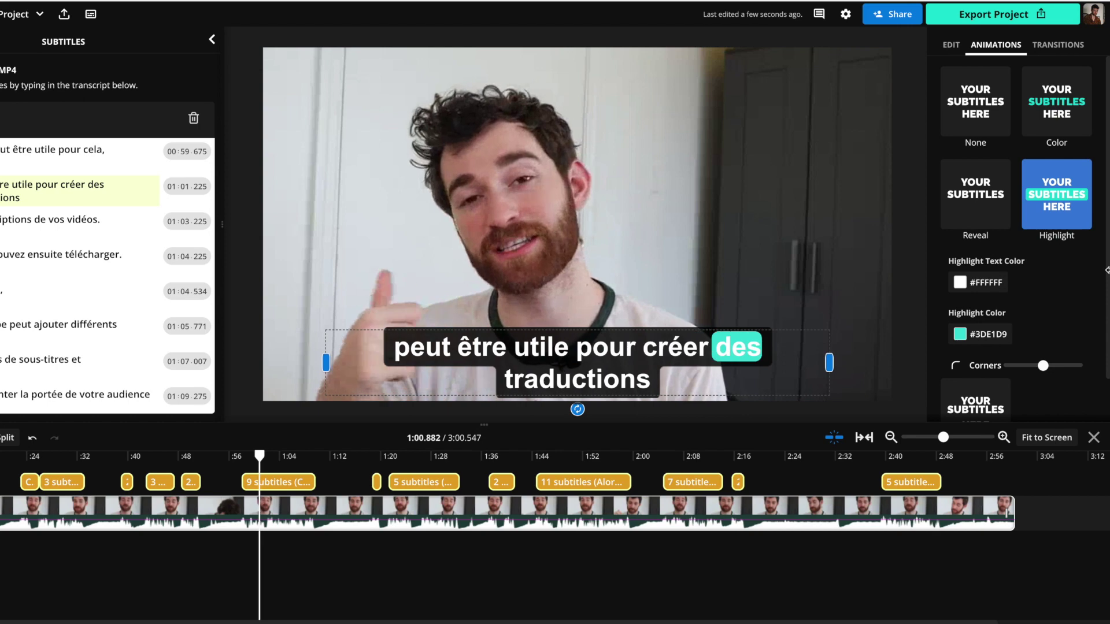
left_click(985, 206)
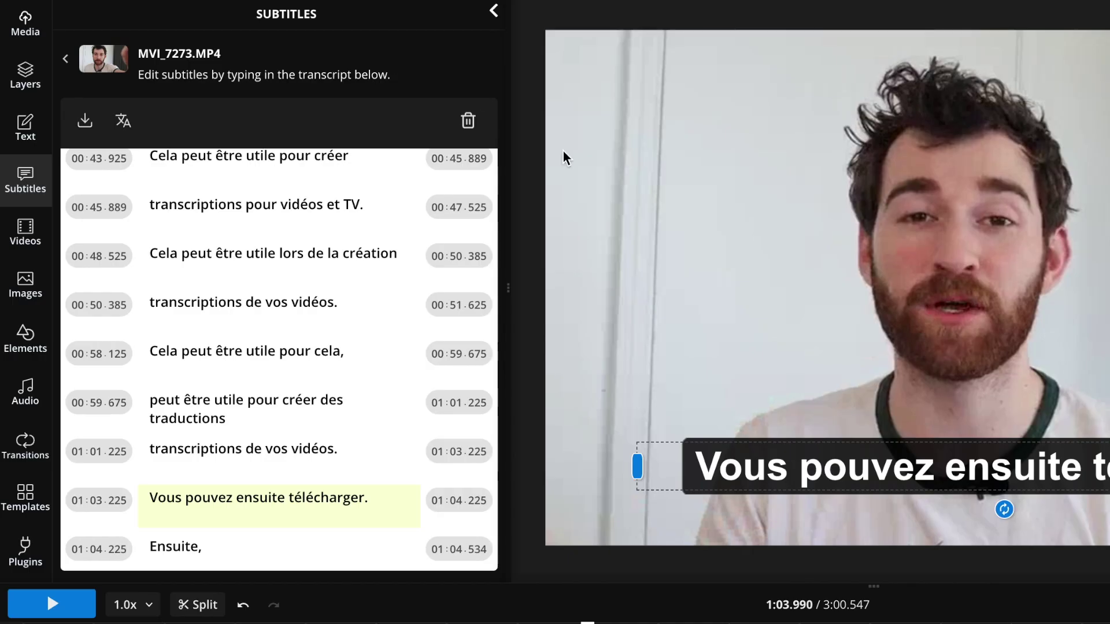
- Download the French subtitles from the Subtitles panel as the SRT file subtitles.srt
scroll(262, 302, "up", 15)
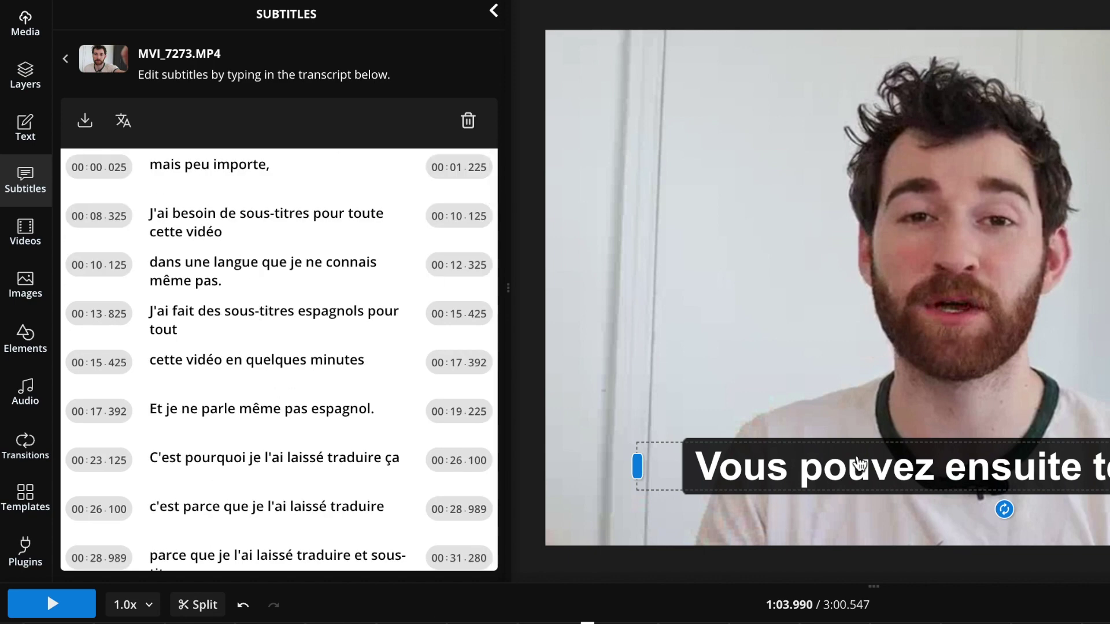
scroll(271, 364, "down", 20)
scroll(271, 364, "up", 15)
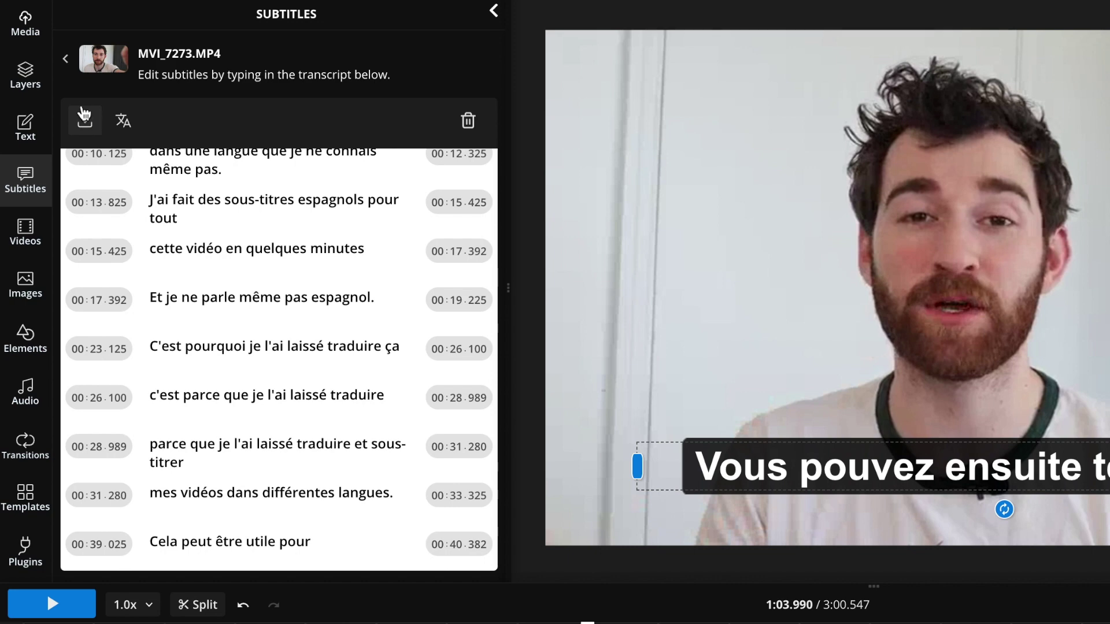
left_click(90, 130)
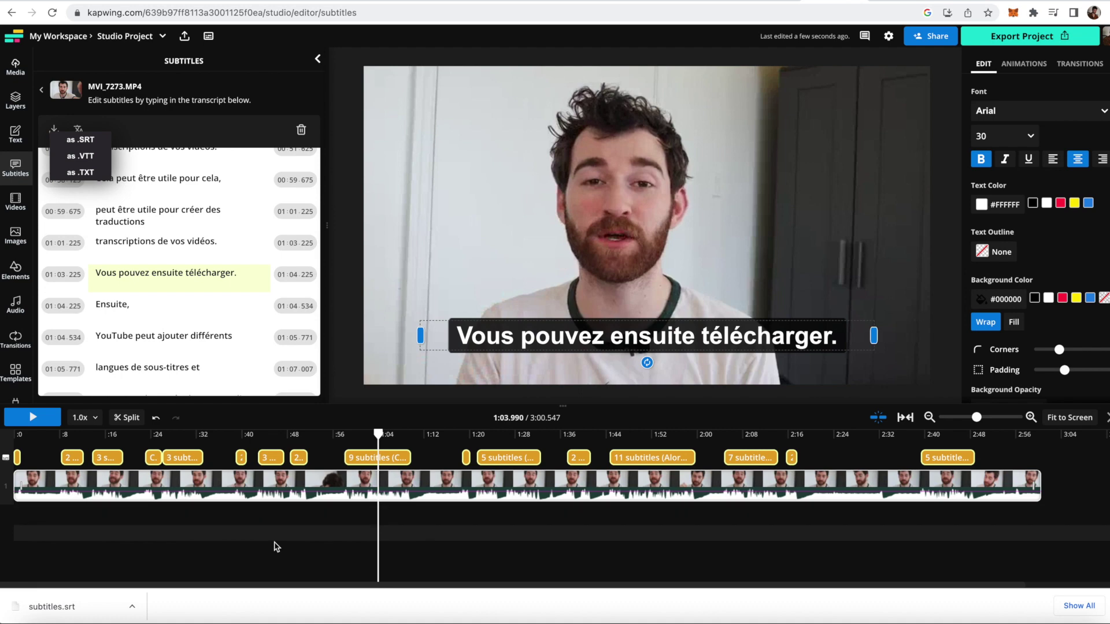
left_click(275, 547)
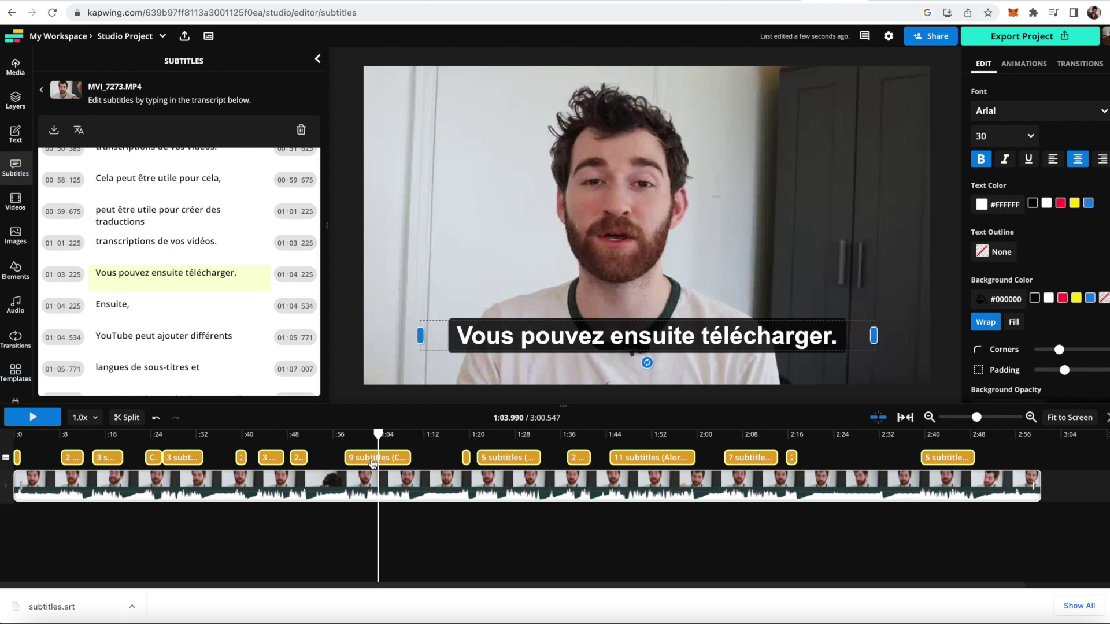
- Delete the French subtitle track from the video and confirm removing the generated subtitles
key("Delete")
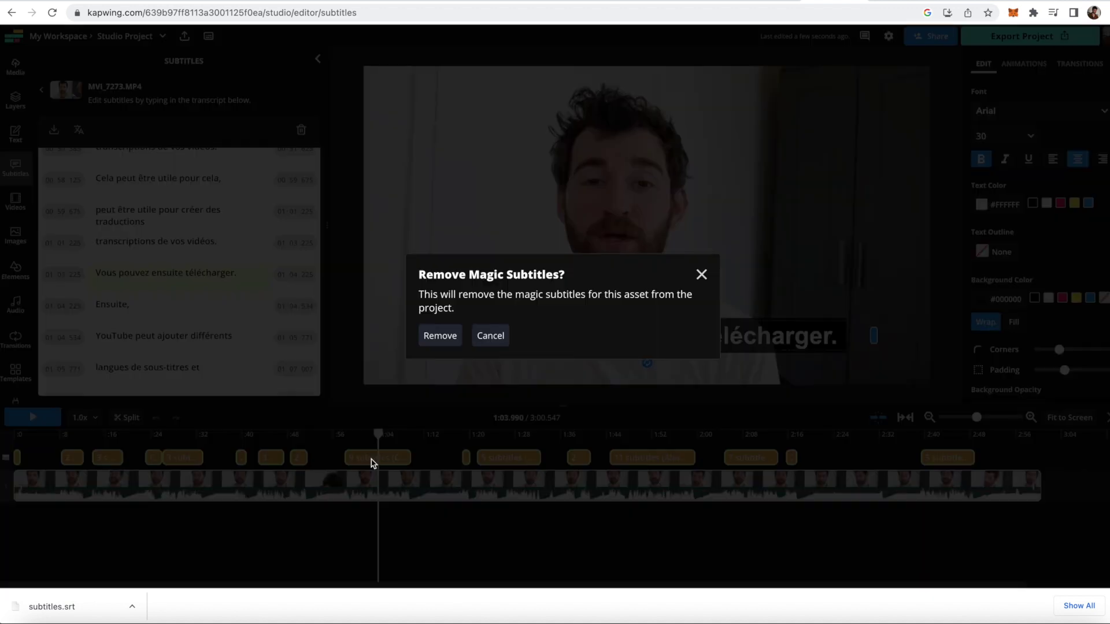
left_click(440, 336)
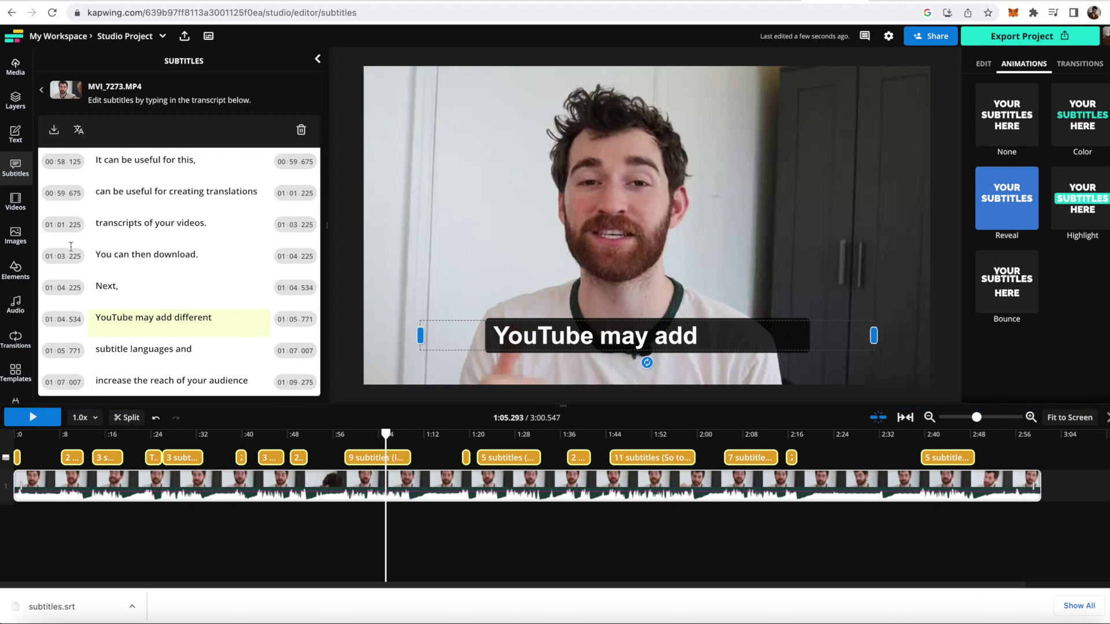
- Browse the Images, Elements and Audio libraries, then bring up MP4 export settings at 1920 × 1080
left_click(15, 234)
left_click(15, 267)
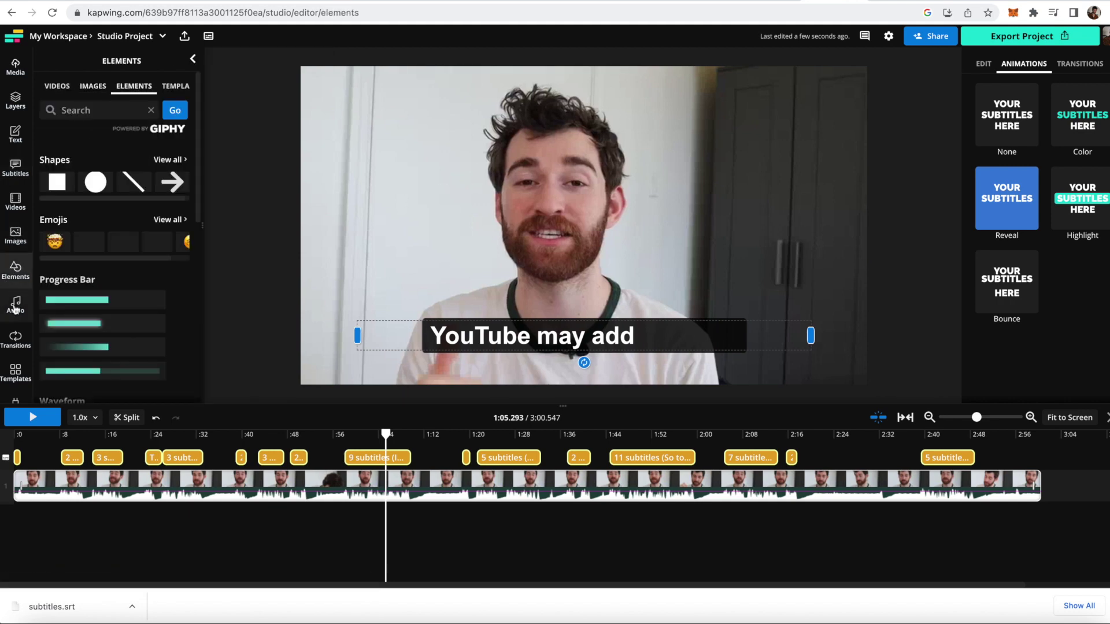
left_click(16, 305)
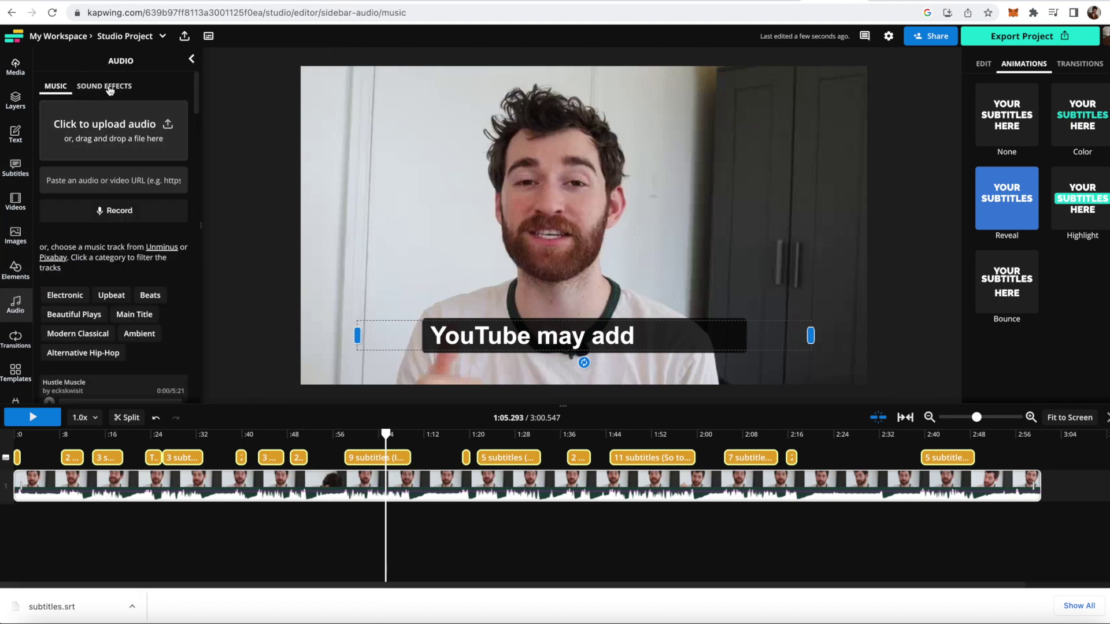
scroll(98, 249, "down", 3)
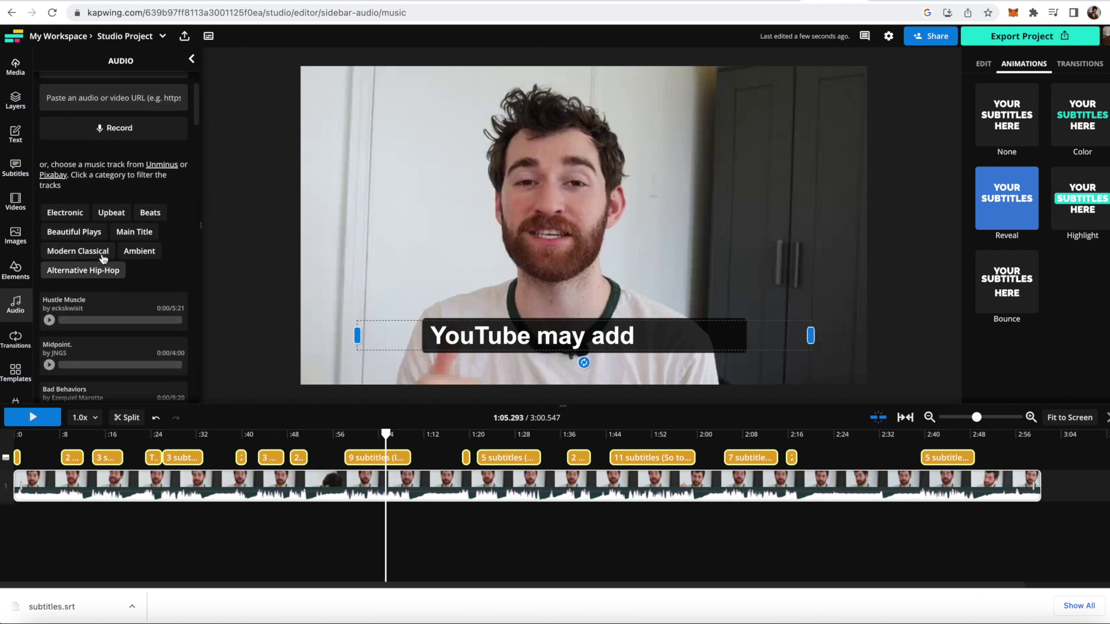
scroll(104, 259, "up", 3)
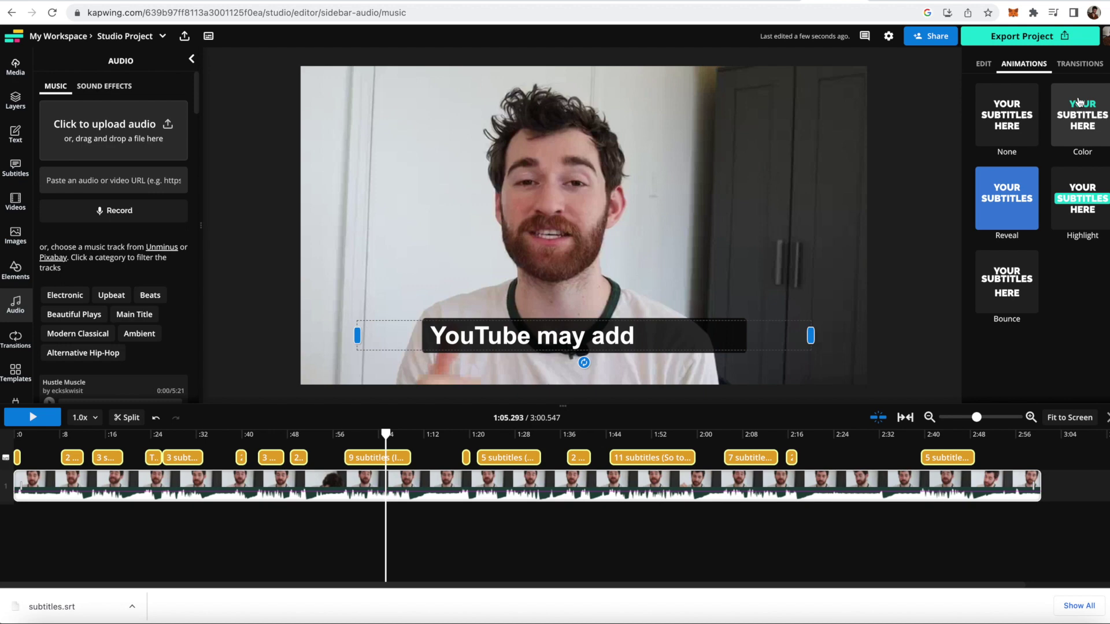
left_click(1040, 38)
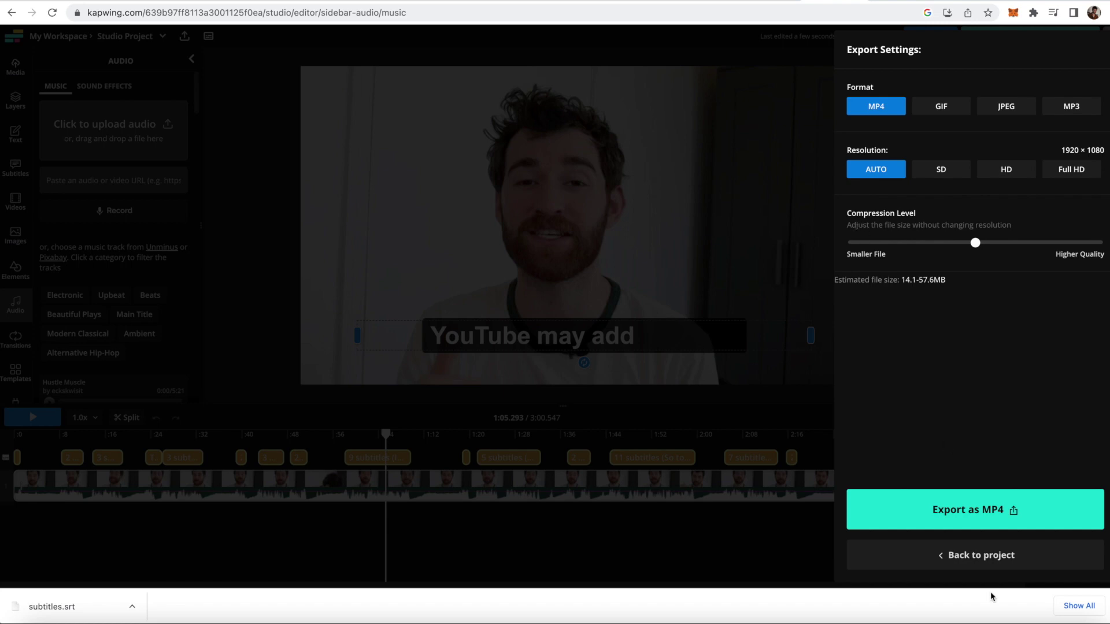
- Export the subtitled video as an MP4 at Auto 1920 × 1080 resolution
left_click(949, 507)
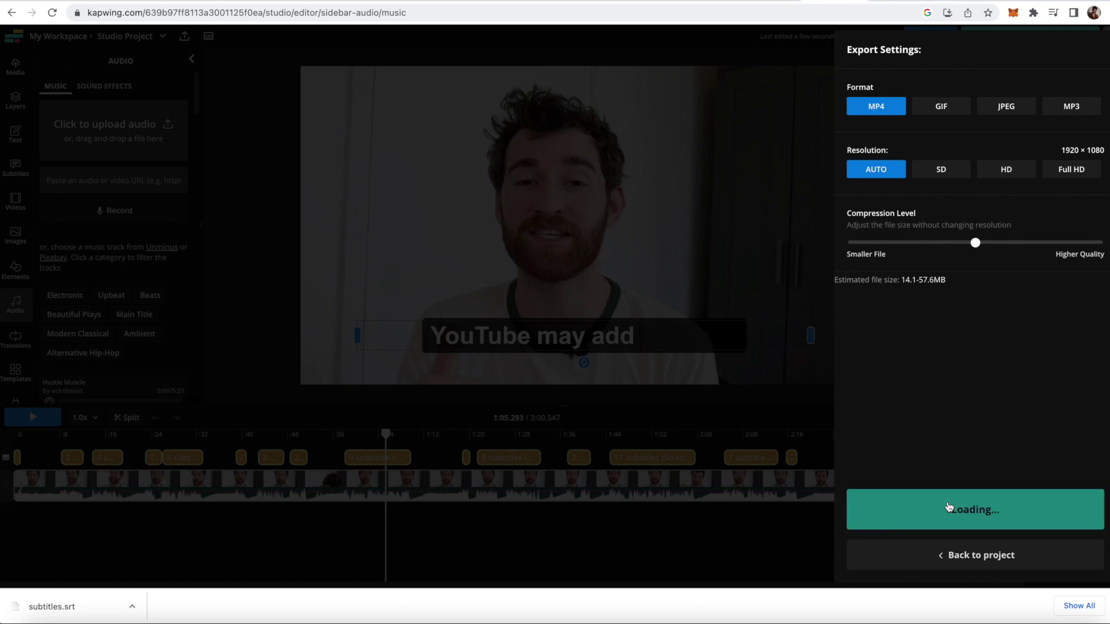